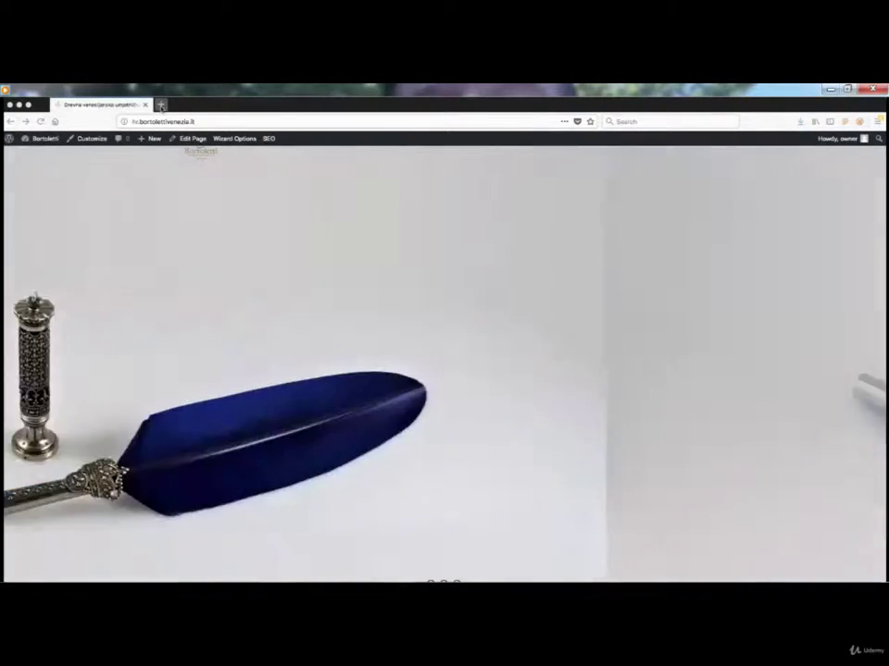
Search Google for "search console" in a new browser tab and open the Search Console home page
key("ctrl+t")
left_click(56, 122)
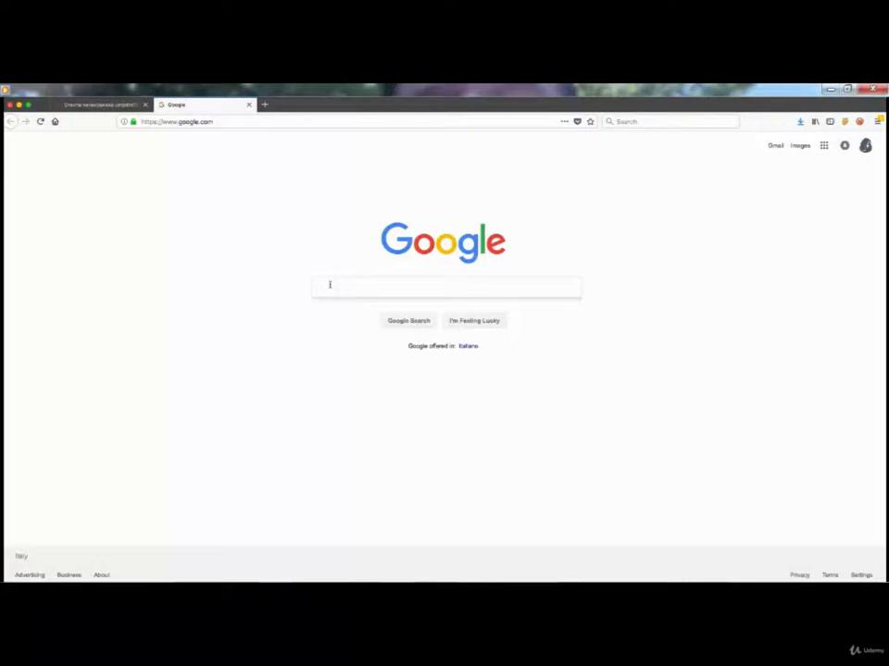
type("search console")
key("Return")
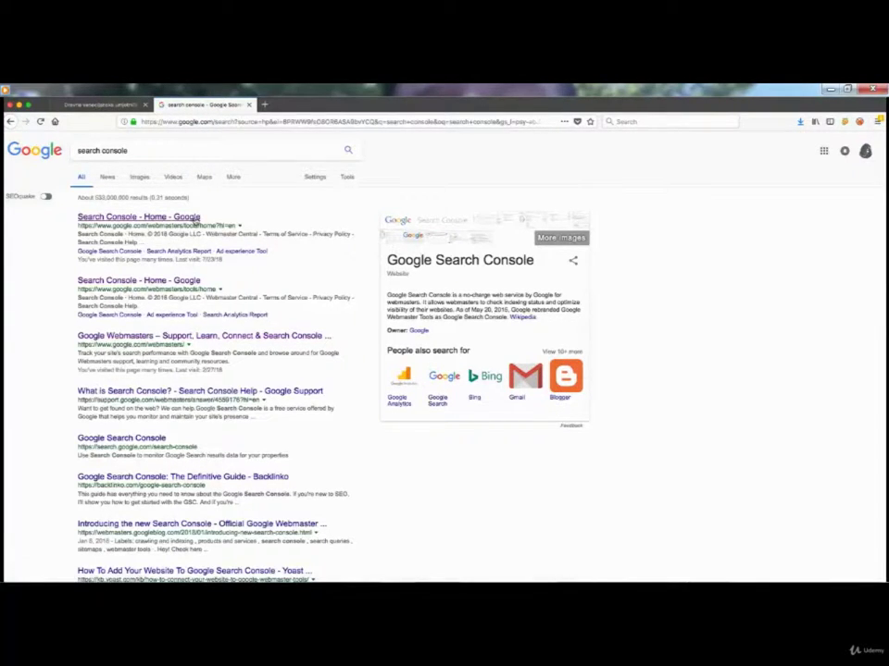
left_click(195, 219)
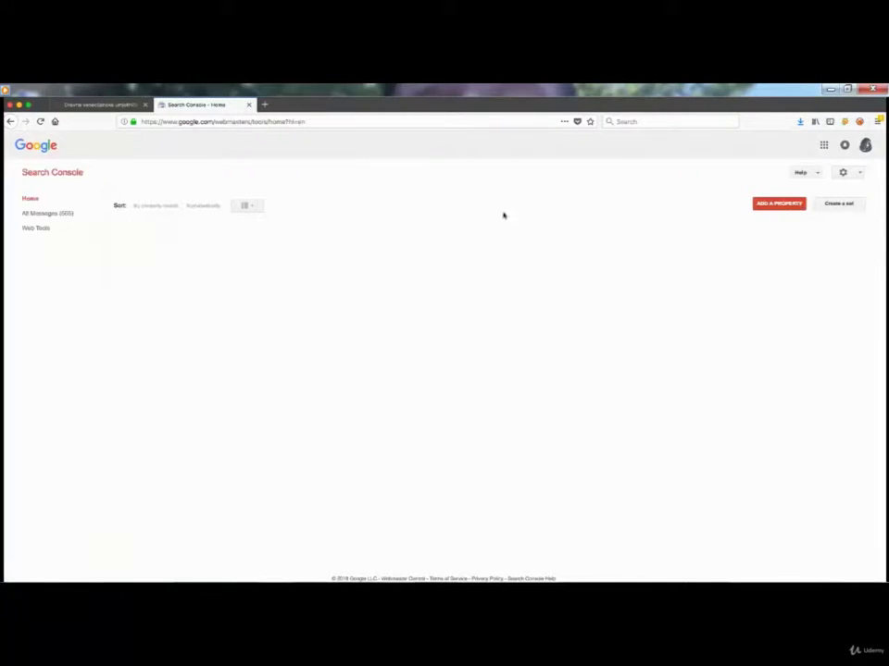
left_click(790, 203)
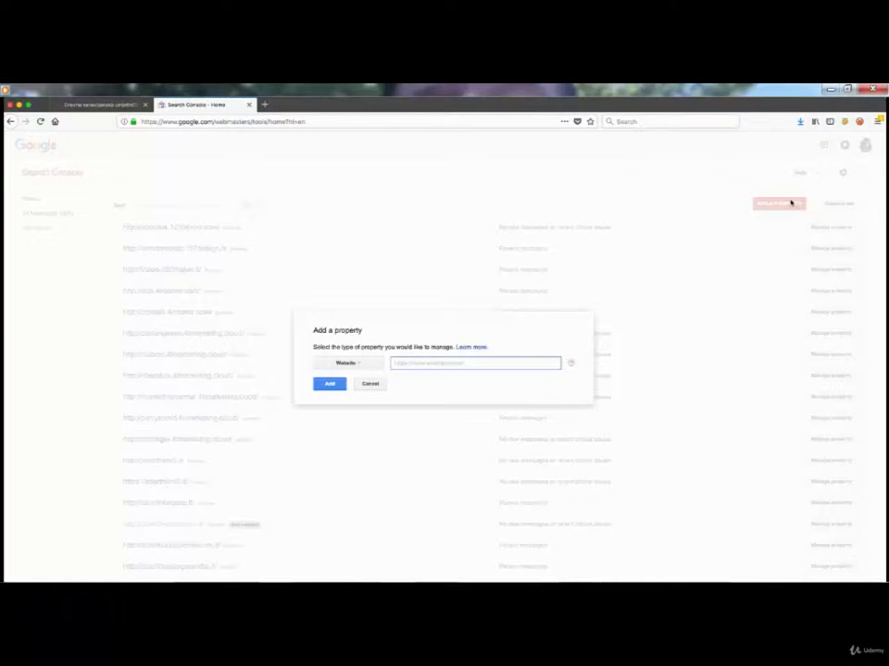
left_click(111, 105)
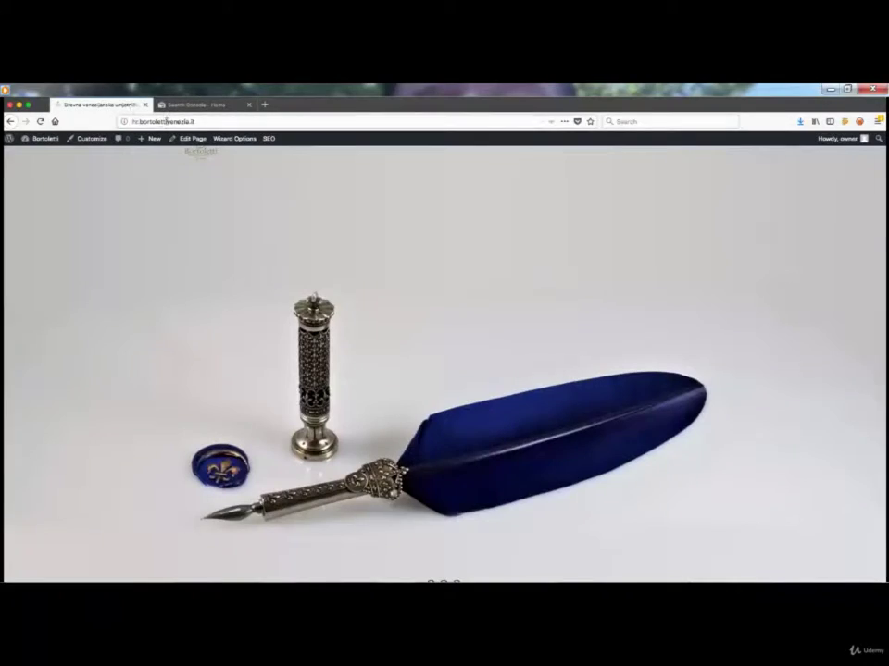
left_click(166, 121)
right_click(165, 121)
left_click(184, 148)
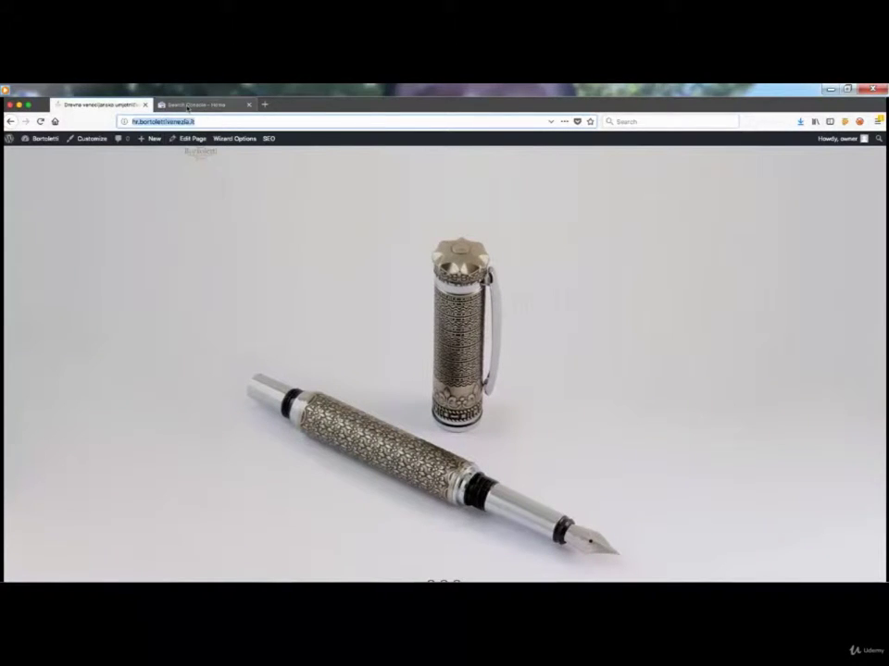
left_click(190, 105)
right_click(409, 364)
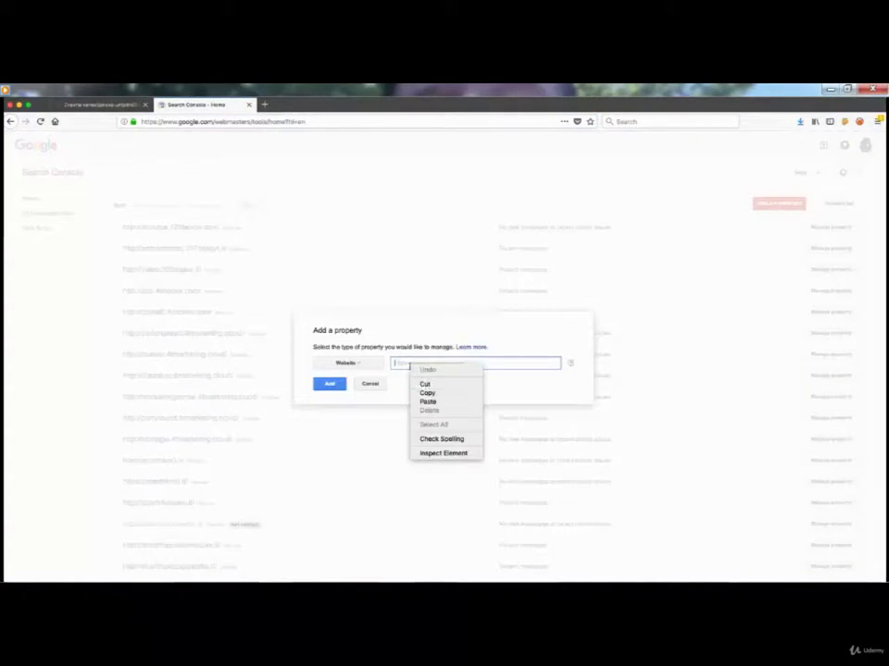
left_click(428, 401)
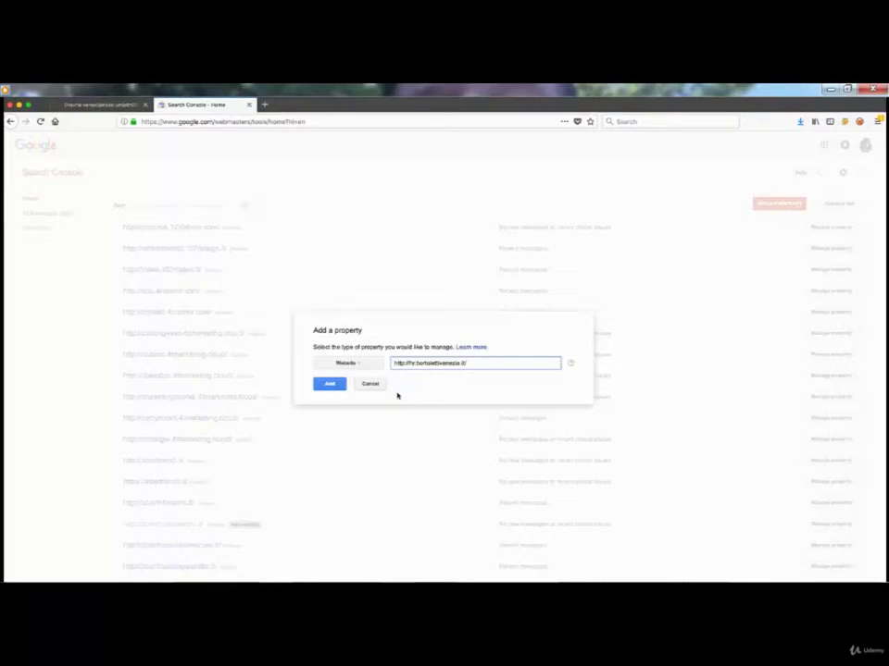
left_click(331, 388)
left_click(331, 385)
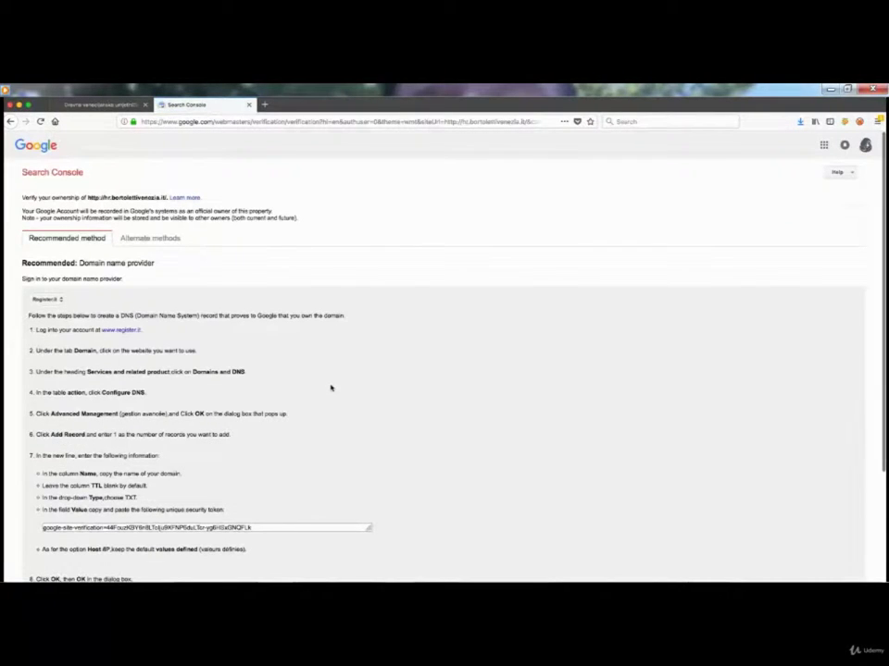
Choose the alternate HTML tag verification method and copy only the content code from the example meta tag
left_click(173, 241)
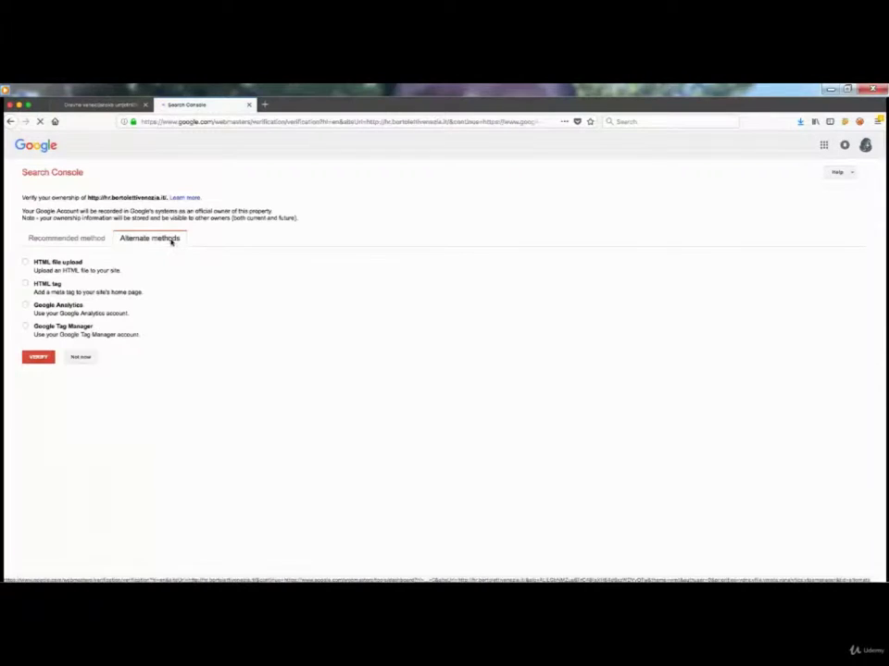
left_click(51, 285)
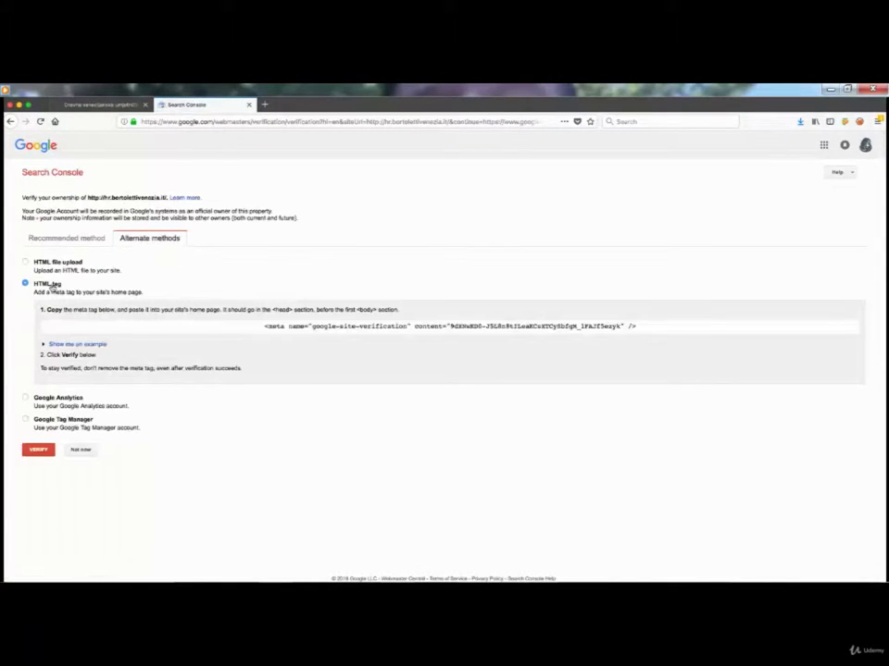
left_click(77, 344)
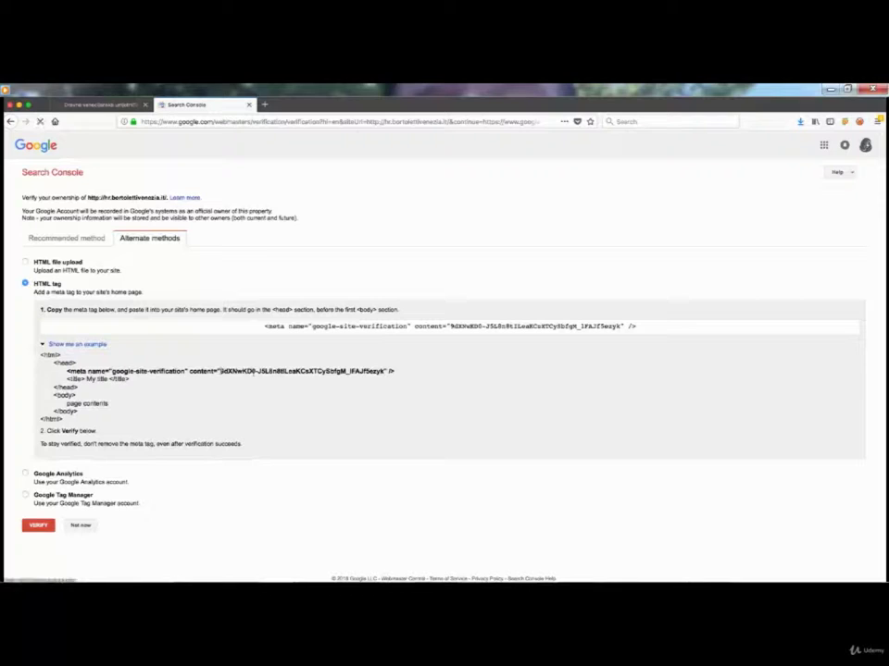
left_click_drag(220, 372, 383, 371)
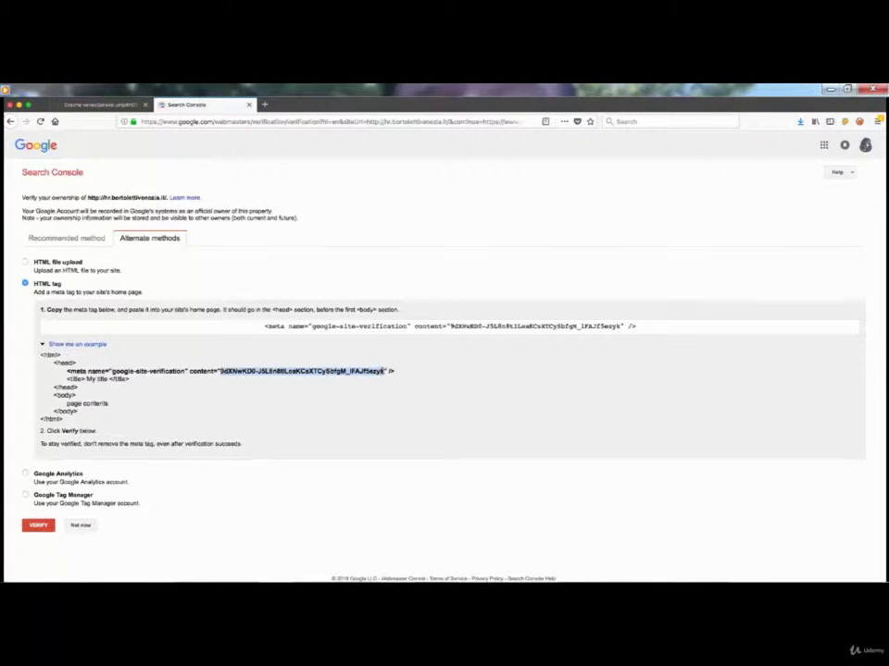
right_click(382, 370)
left_click(394, 376)
Return to the WordPress site and open the All in One SEO general settings from its dashboard
left_click(110, 108)
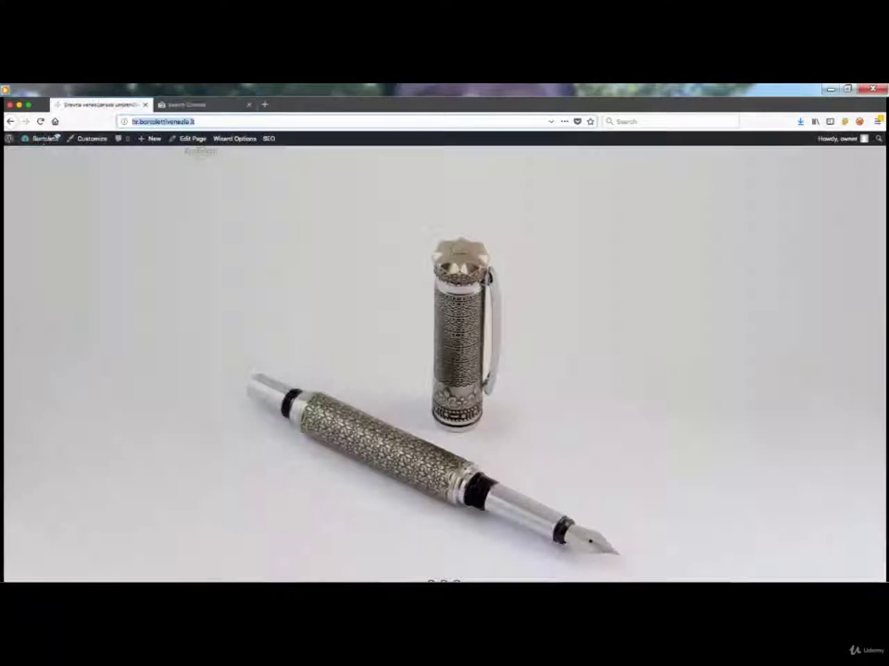
left_click(44, 140)
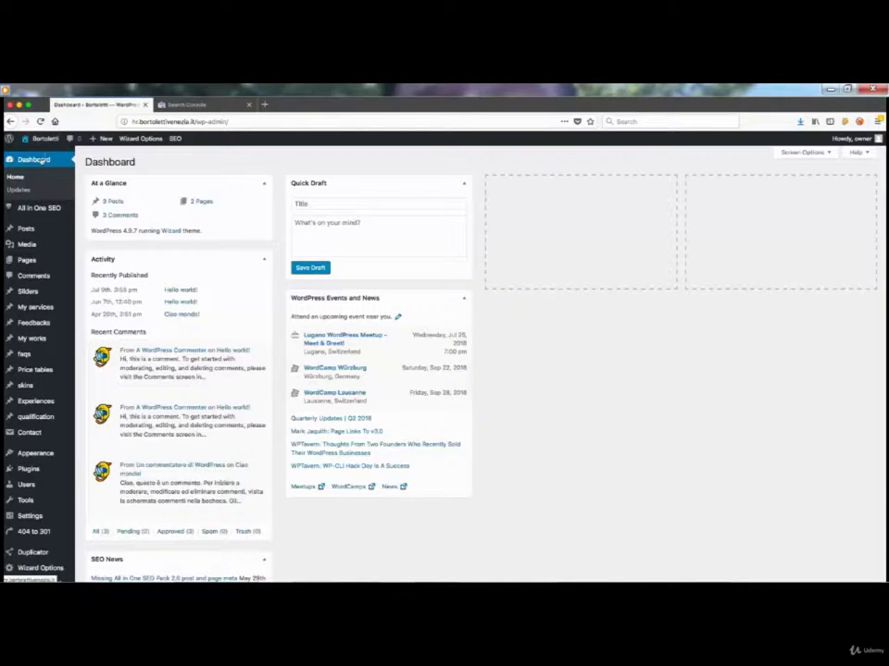
mouse_move(76, 211)
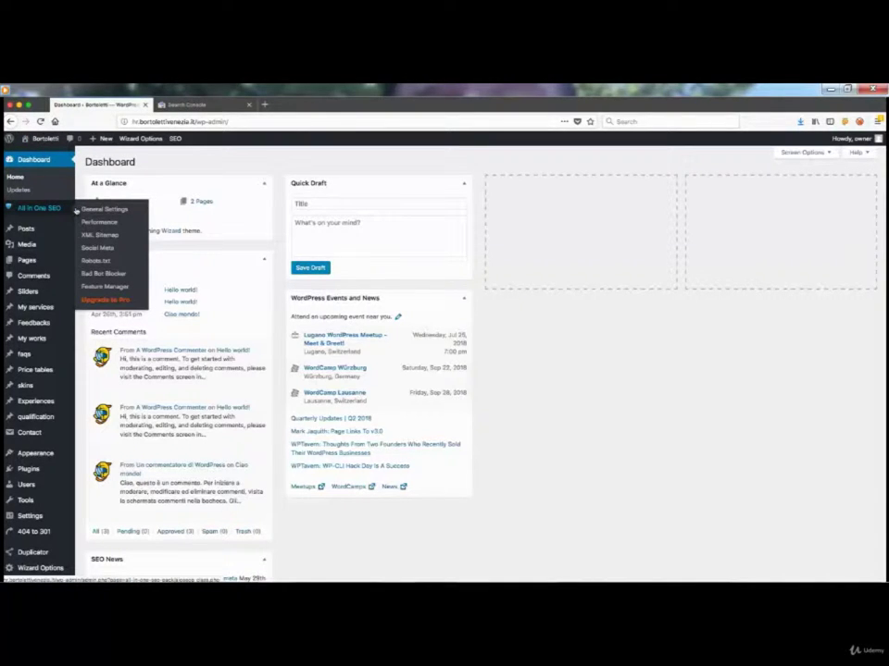
left_click(102, 210)
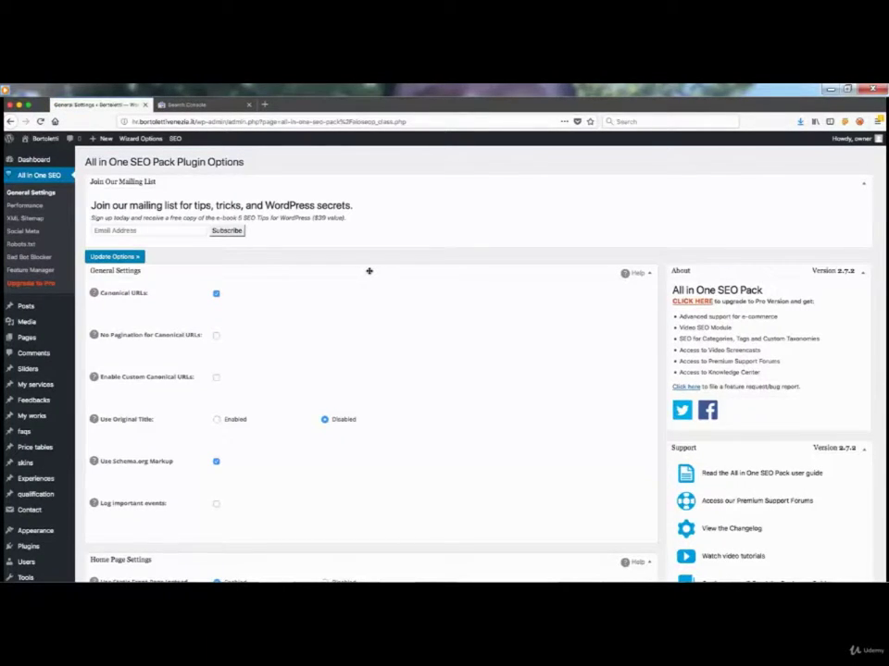
Paste the copied verification code as the Google Webmaster Tools value under Webmaster Verification and save the plugin options
scroll(368, 271, "down", 15)
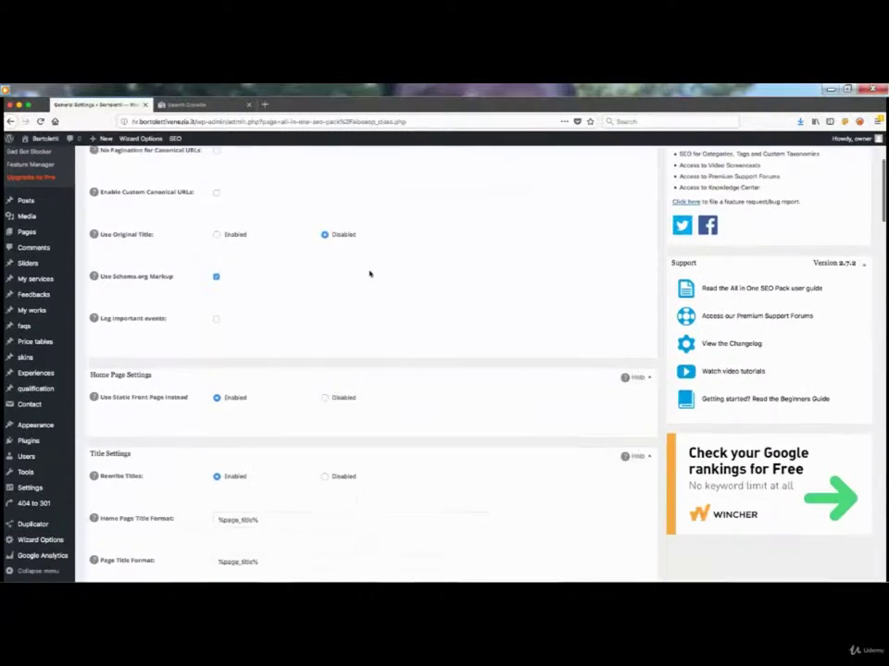
scroll(369, 272, "down", 10)
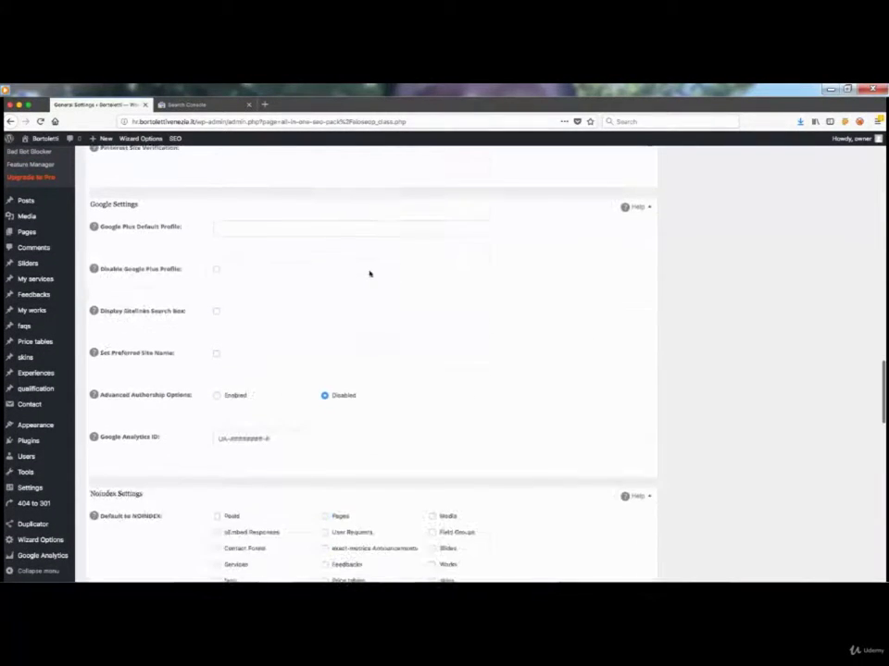
scroll(370, 272, "up", 4)
left_click(264, 256)
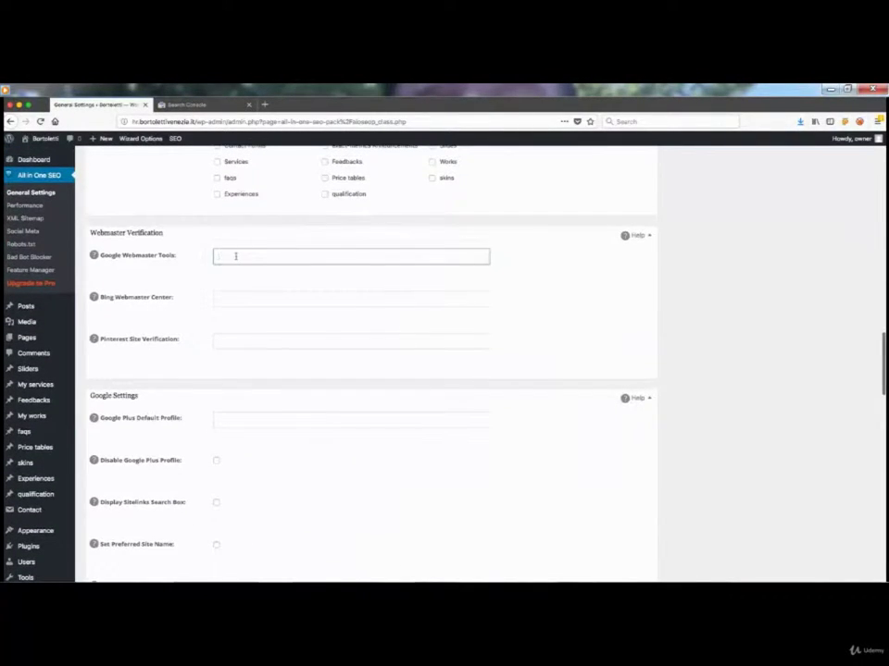
right_click(237, 255)
left_click(263, 293)
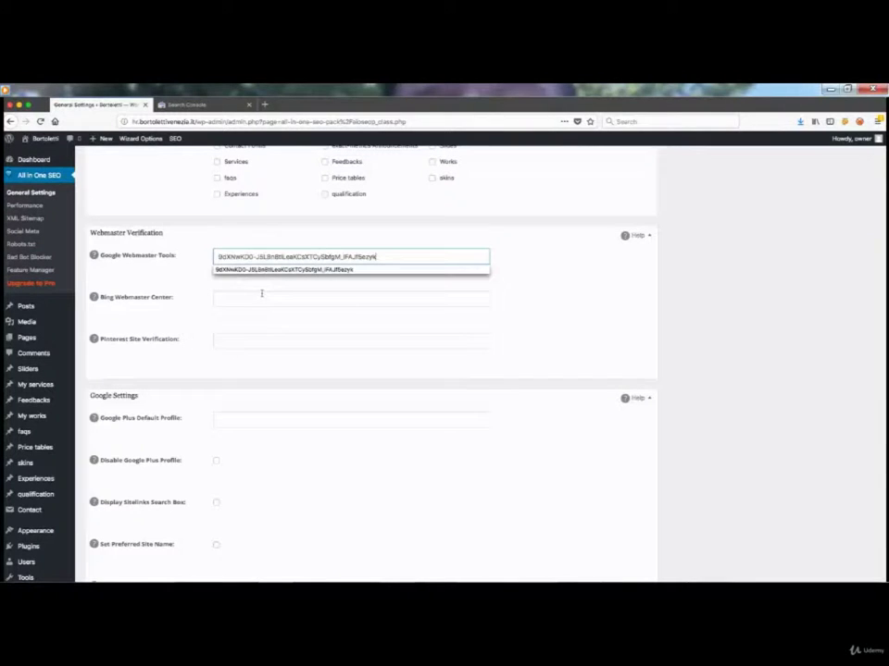
scroll(196, 298, "down", 1)
scroll(196, 299, "down", 15)
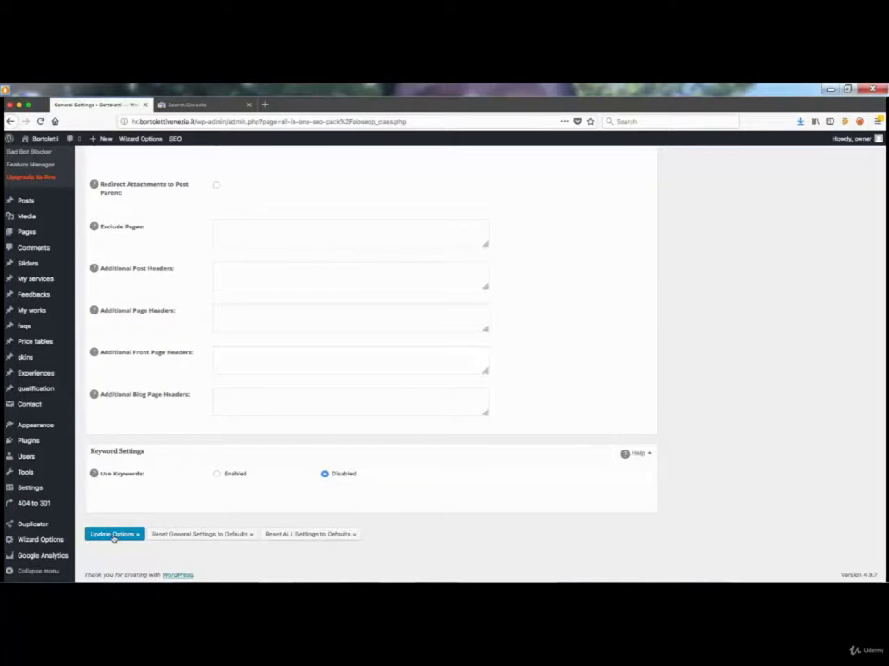
left_click(113, 535)
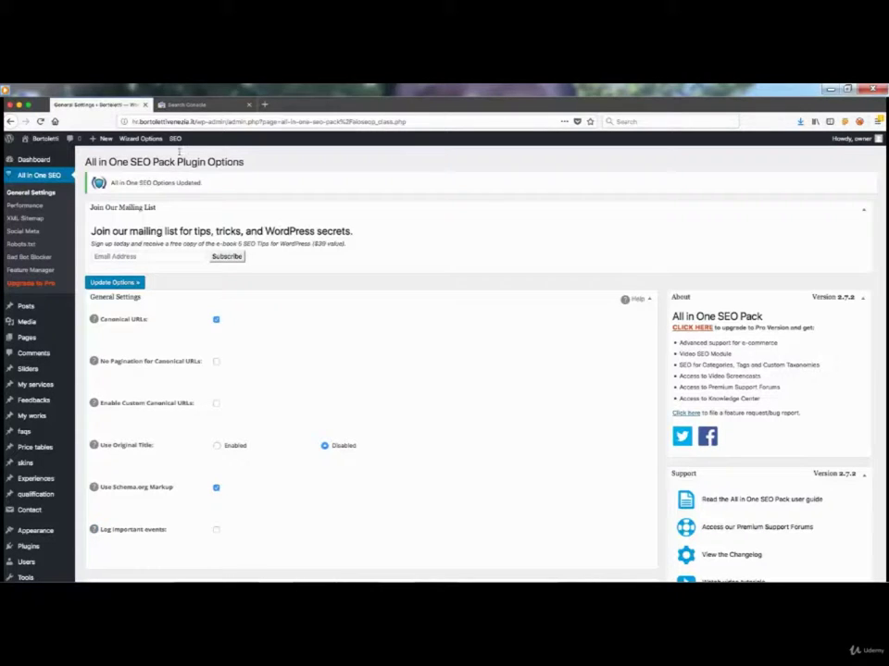
Verify ownership of the site in Search Console and continue to the property's dashboard
left_click(185, 104)
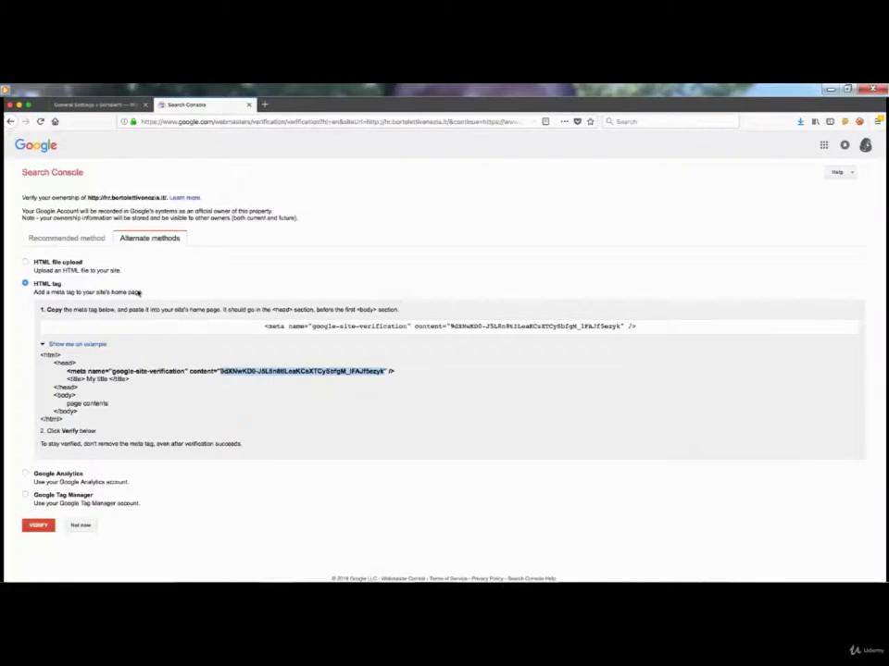
left_click(41, 527)
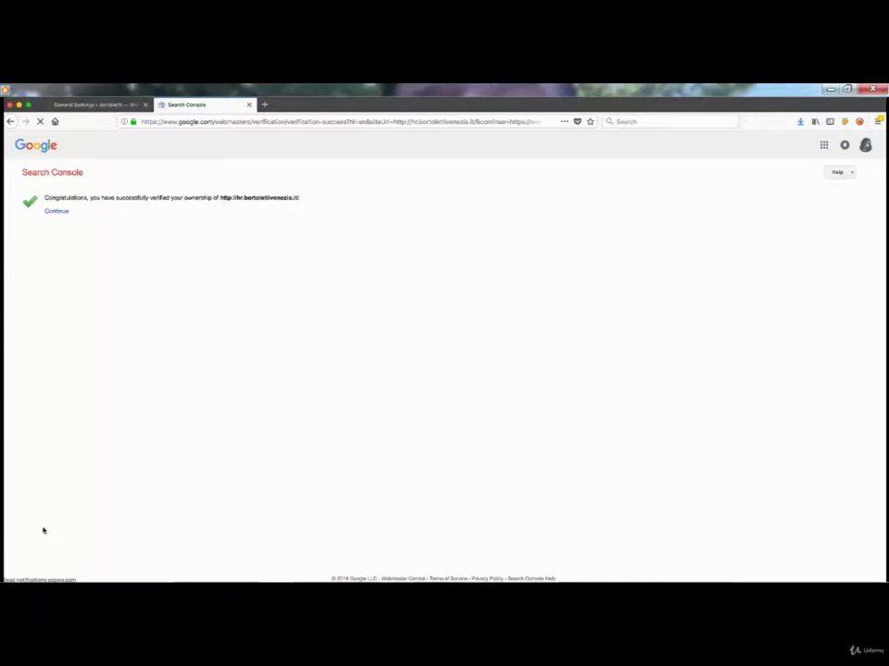
left_click(57, 212)
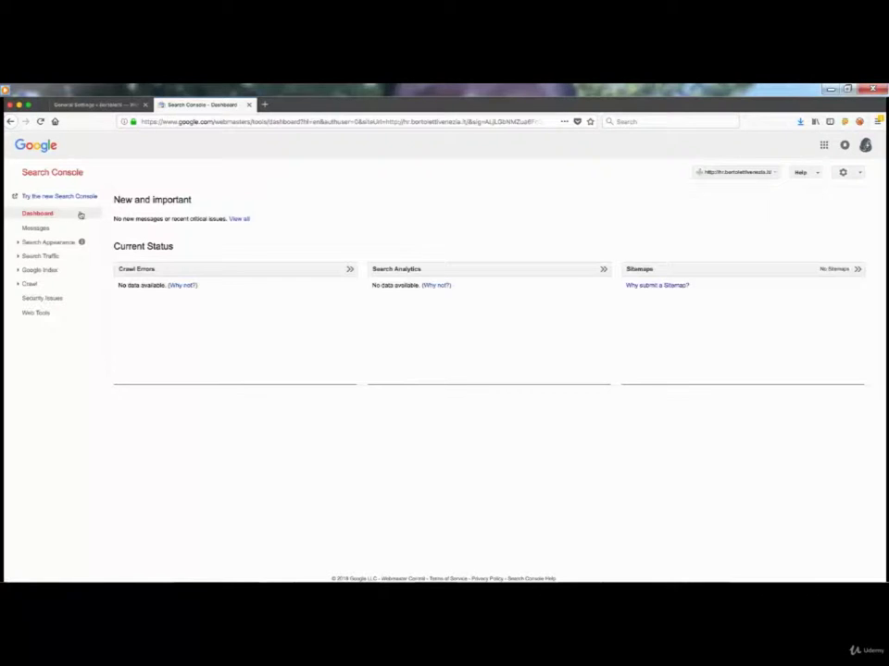
Submit sitemap.xml as a new sitemap for the hr.bortolettivenezia.it property
left_click(646, 271)
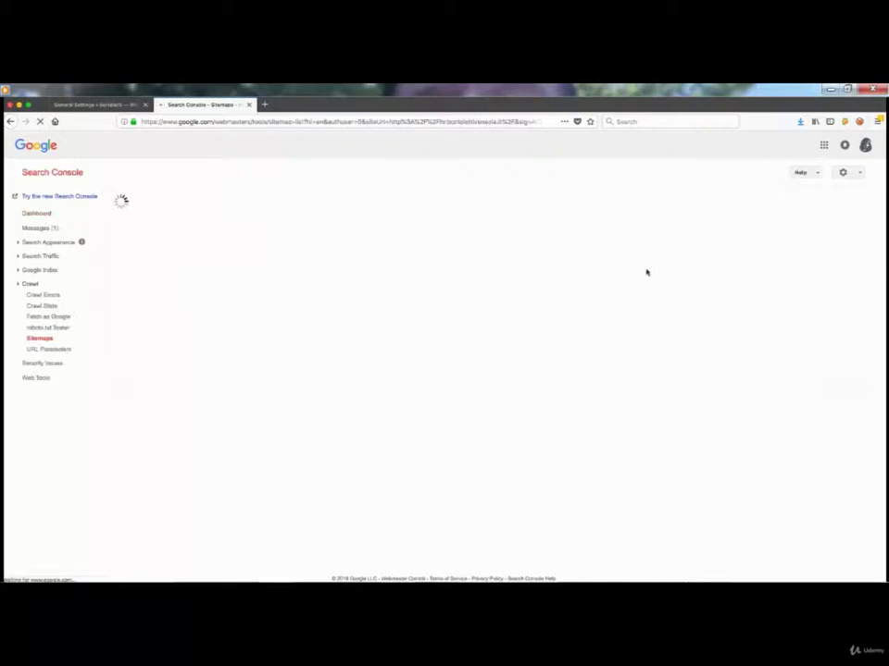
left_click(823, 201)
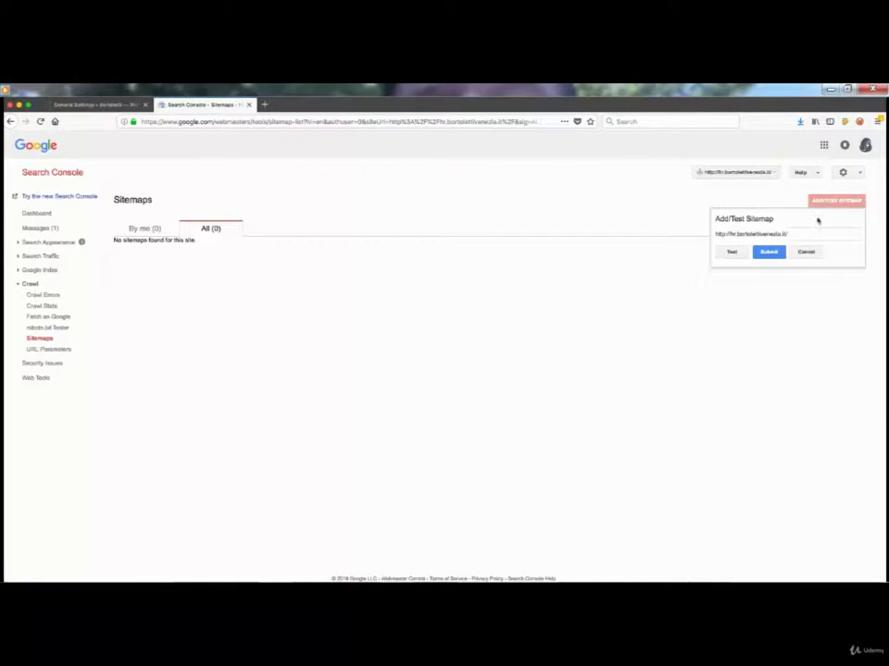
left_click(804, 234)
type("sitemap.xml")
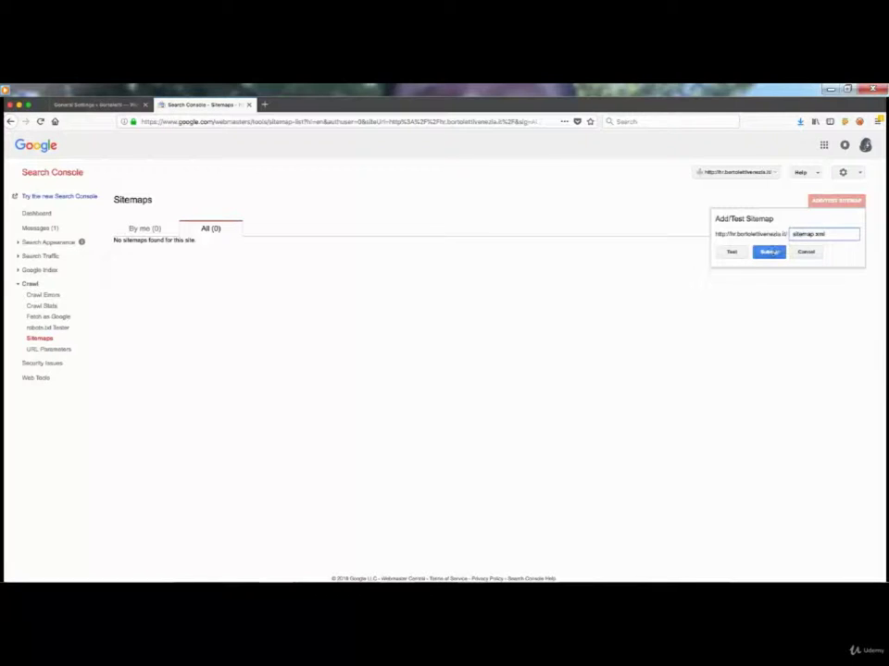
left_click(769, 253)
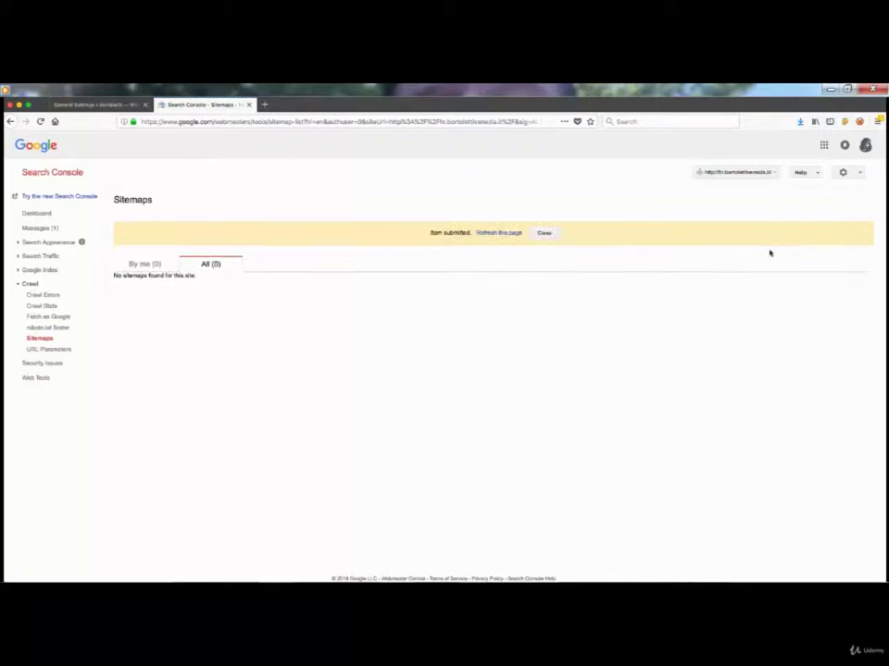